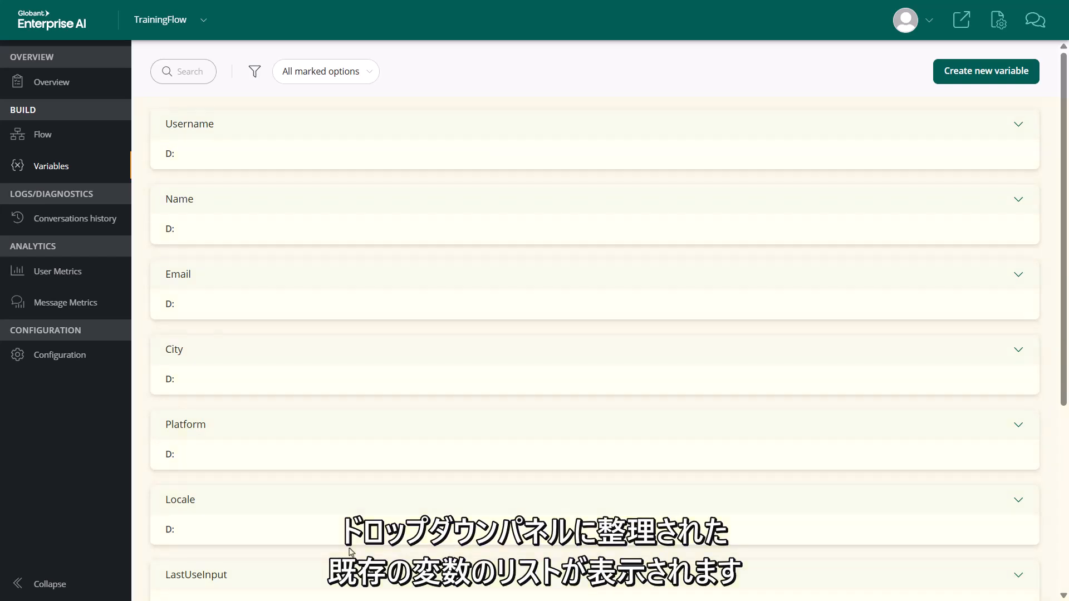
# Step: Expand the Name and Email variables and examine their settings
pyautogui.click(183, 201)
pyautogui.click(178, 508)
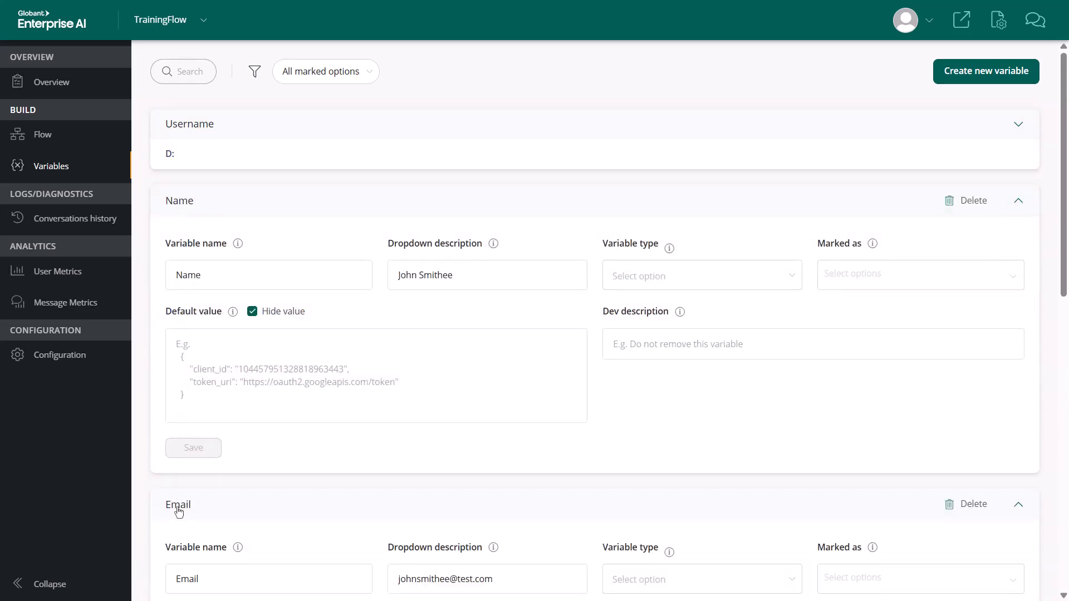
pyautogui.scroll(-5, 177, 484)
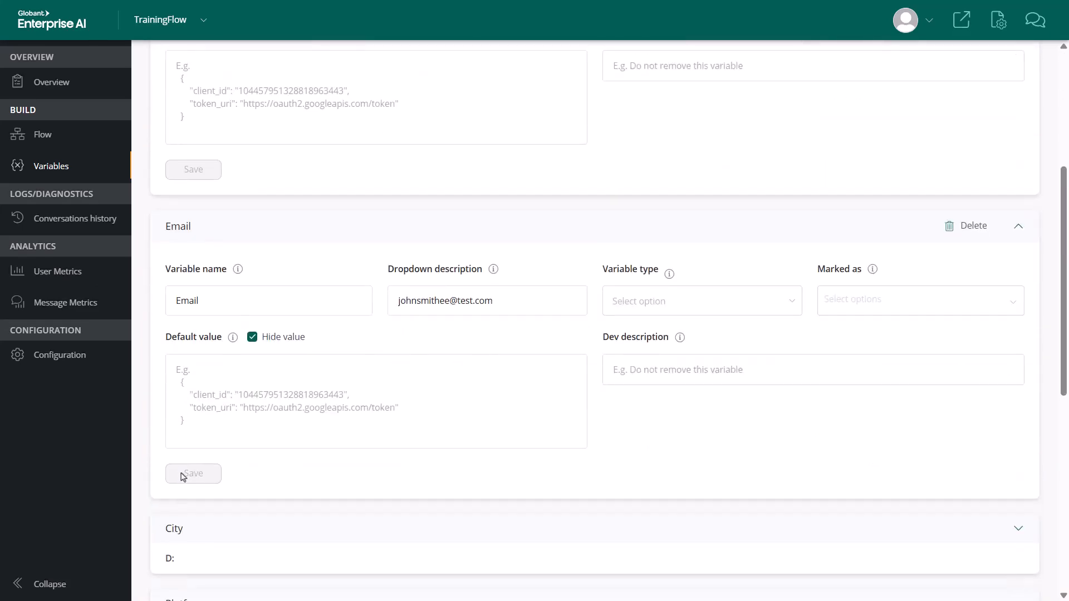
pyautogui.scroll(5, 183, 477)
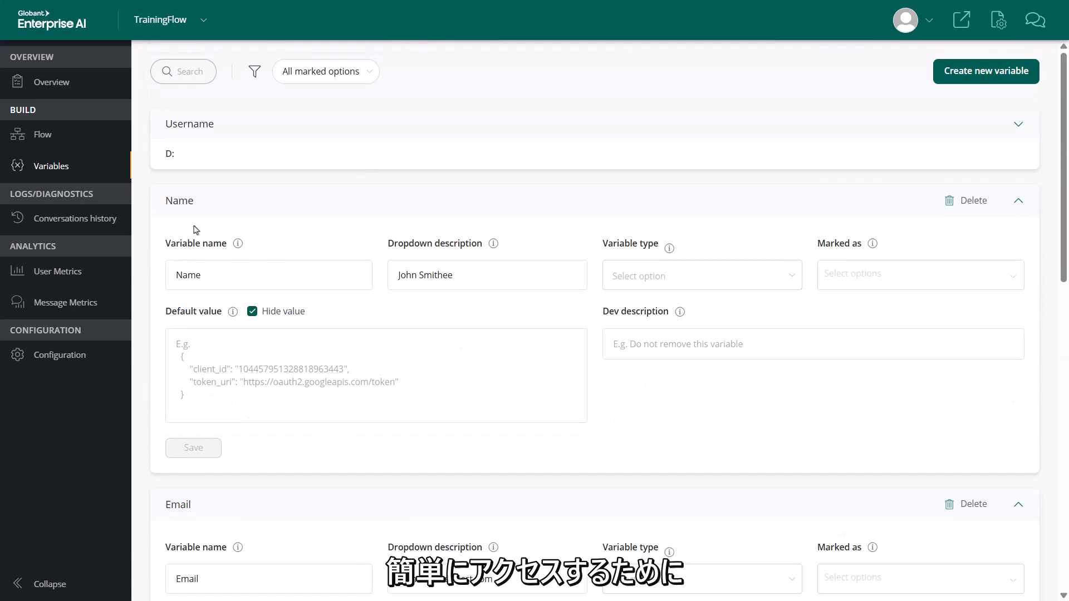
# Step: Look at the variable search field and the choices of the marked options filter
pyautogui.click(188, 71)
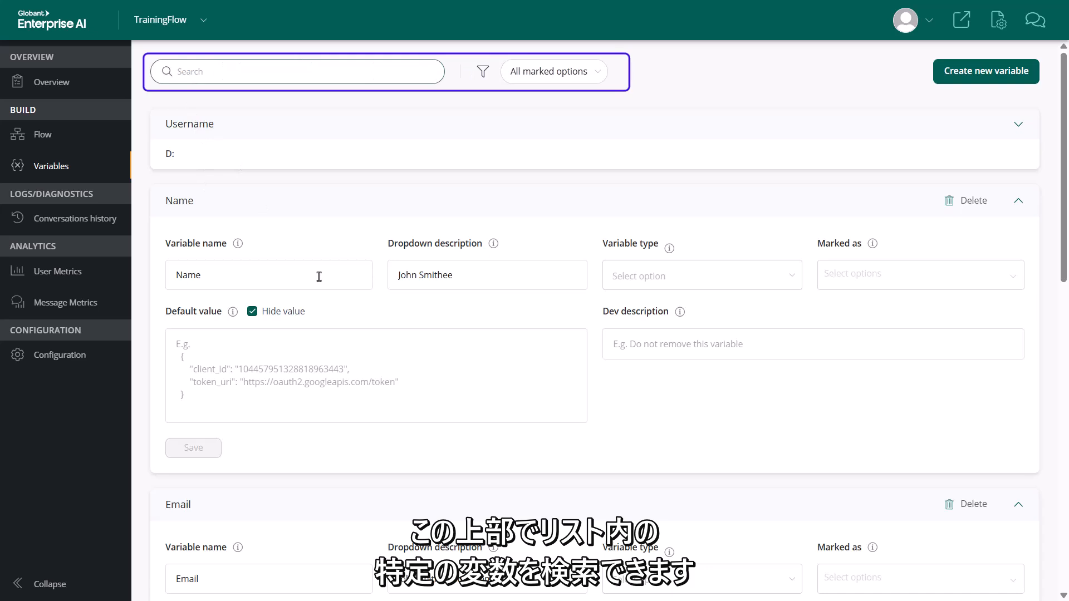
pyautogui.click(585, 72)
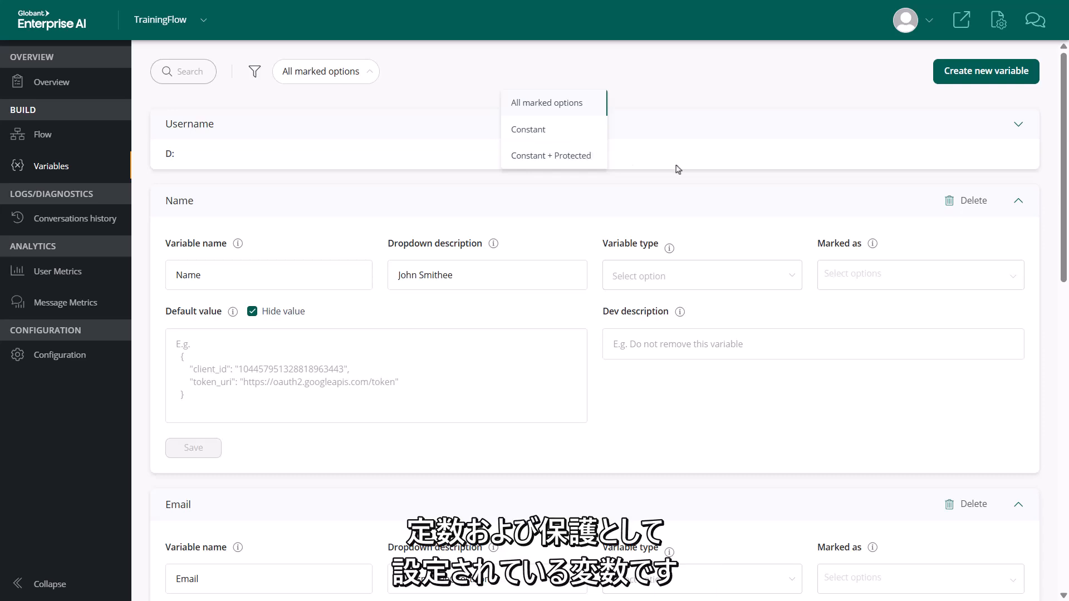
pyautogui.click(757, 135)
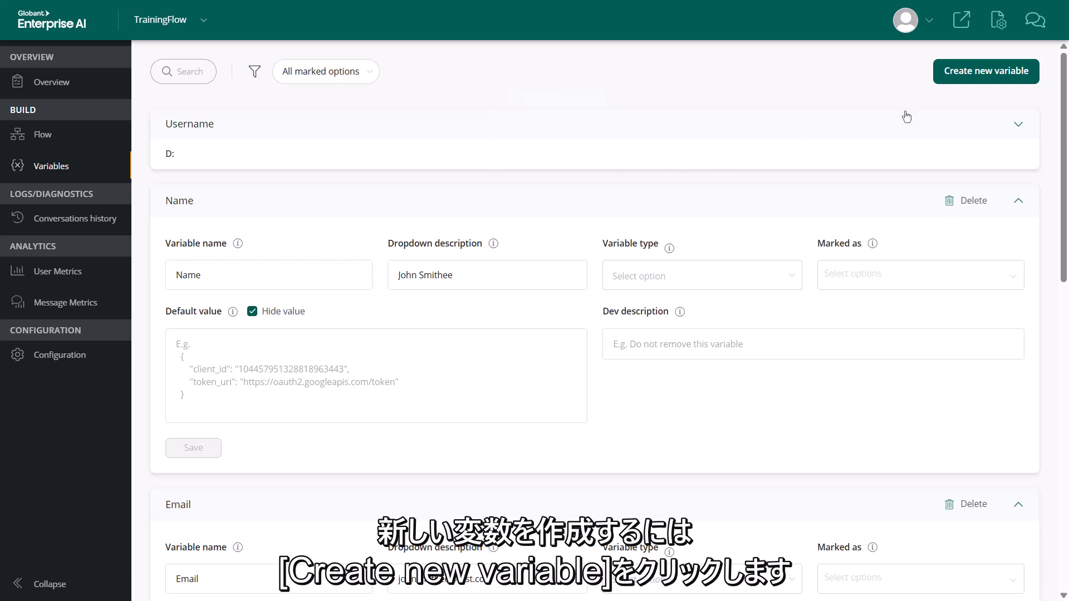
# Step: Create a new variable named MyVariable with the dropdown description "This is a test variable"
pyautogui.click(979, 78)
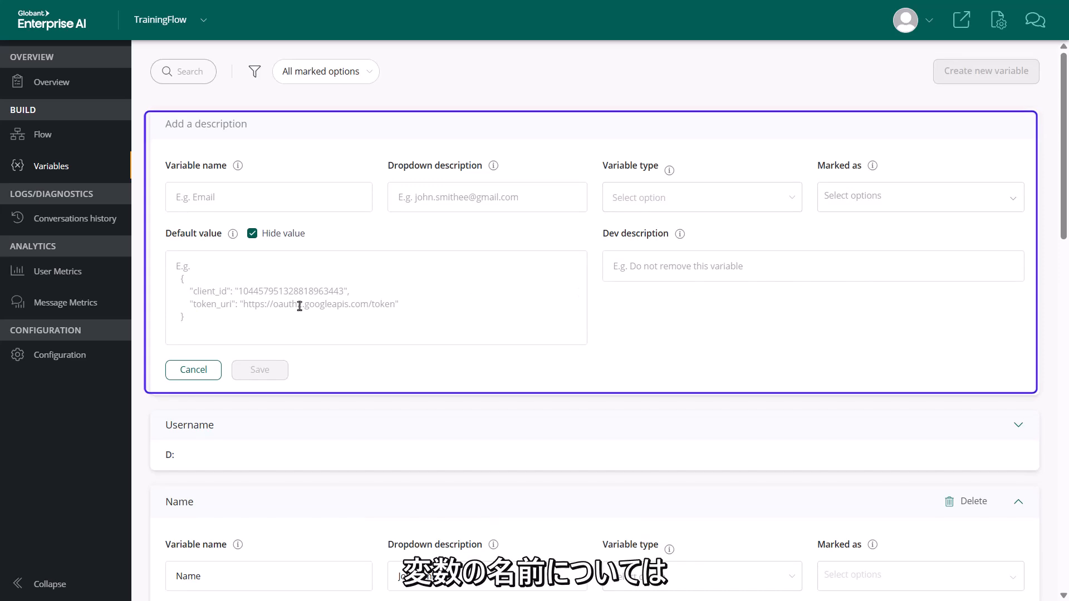
pyautogui.click(260, 197)
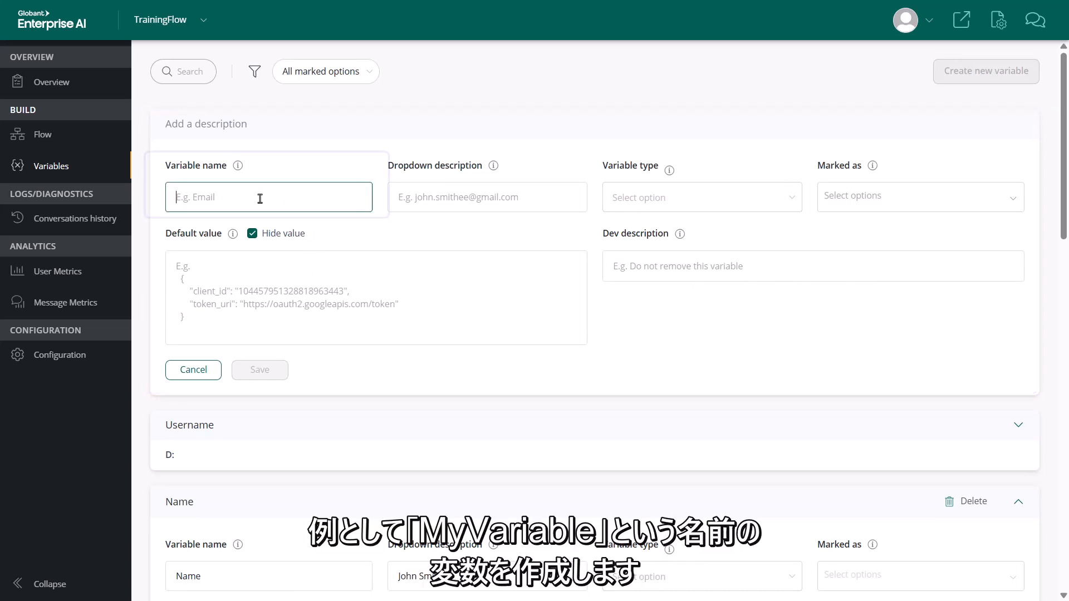
pyautogui.write('MyVa')
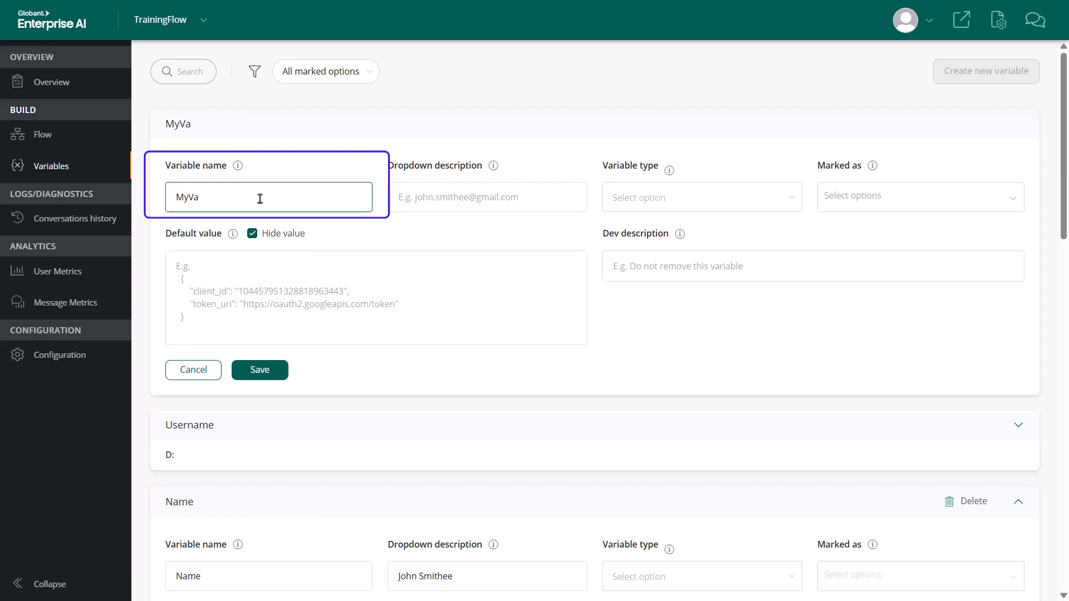
pyautogui.write('riable')
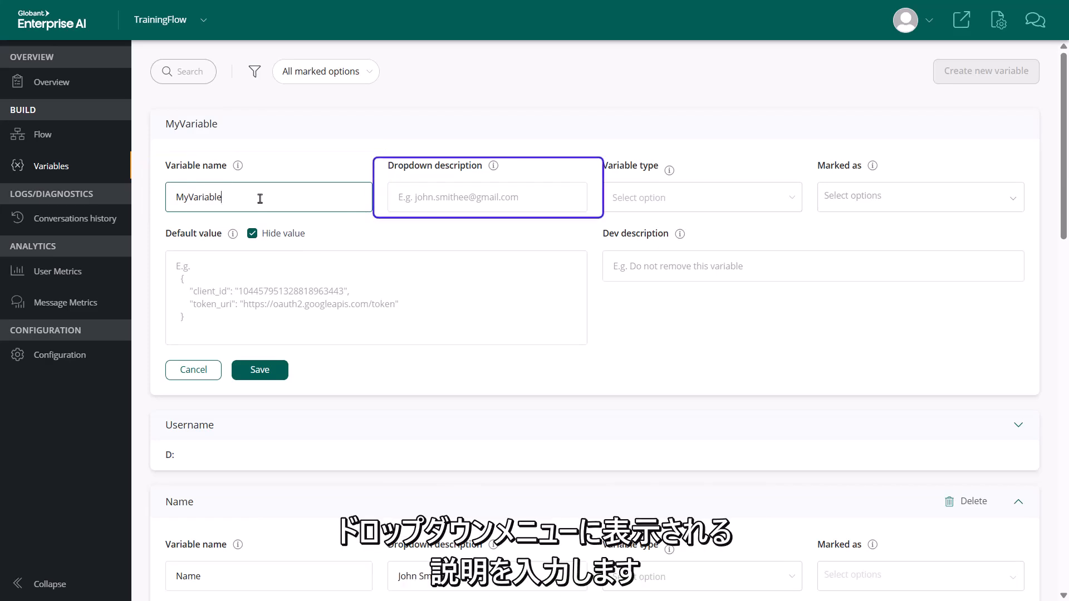
pyautogui.press('Tab')
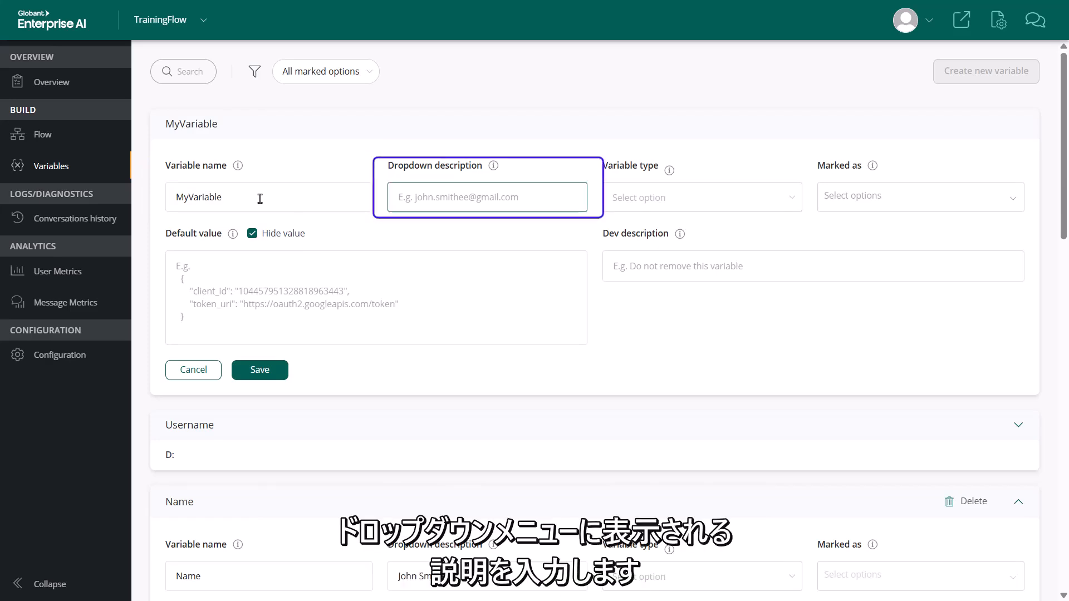
pyautogui.write('This is a test variable')
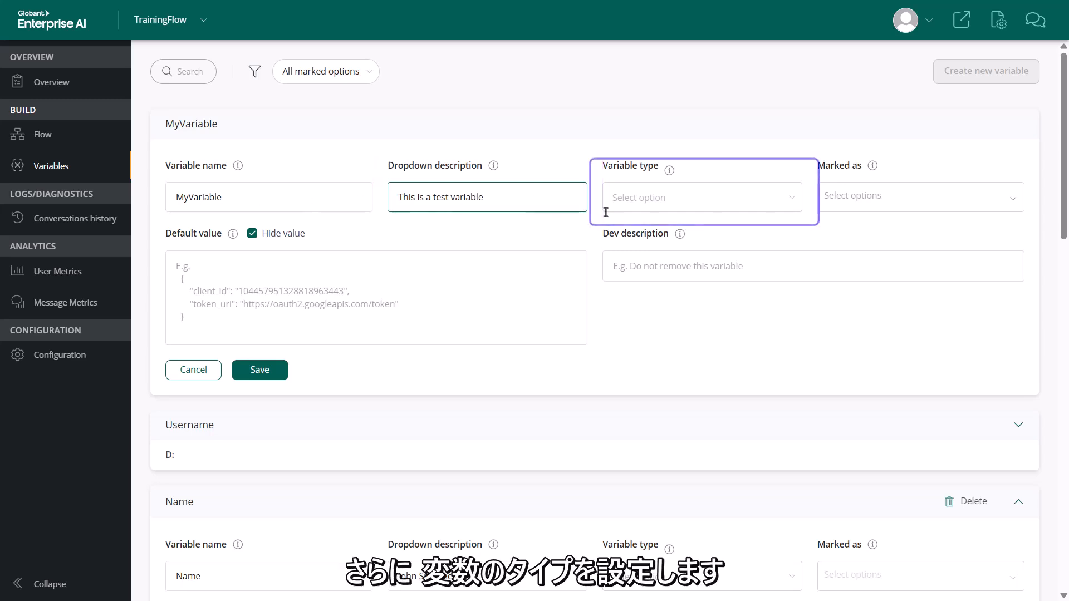
# Step: Set MyVariable's type to String and mark it as Constant and Protected
pyautogui.click(791, 201)
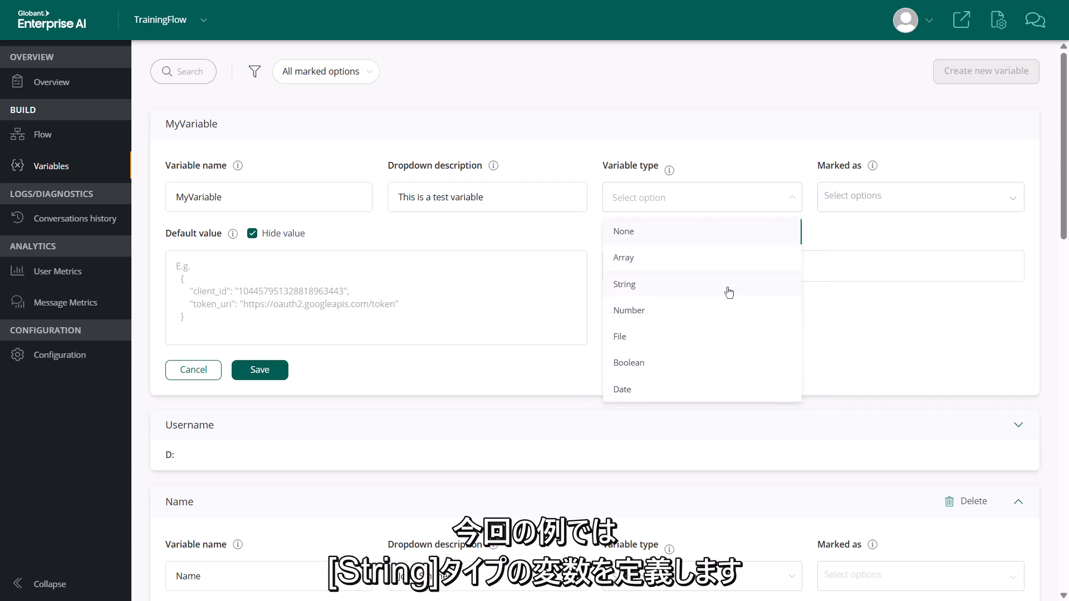
pyautogui.click(729, 293)
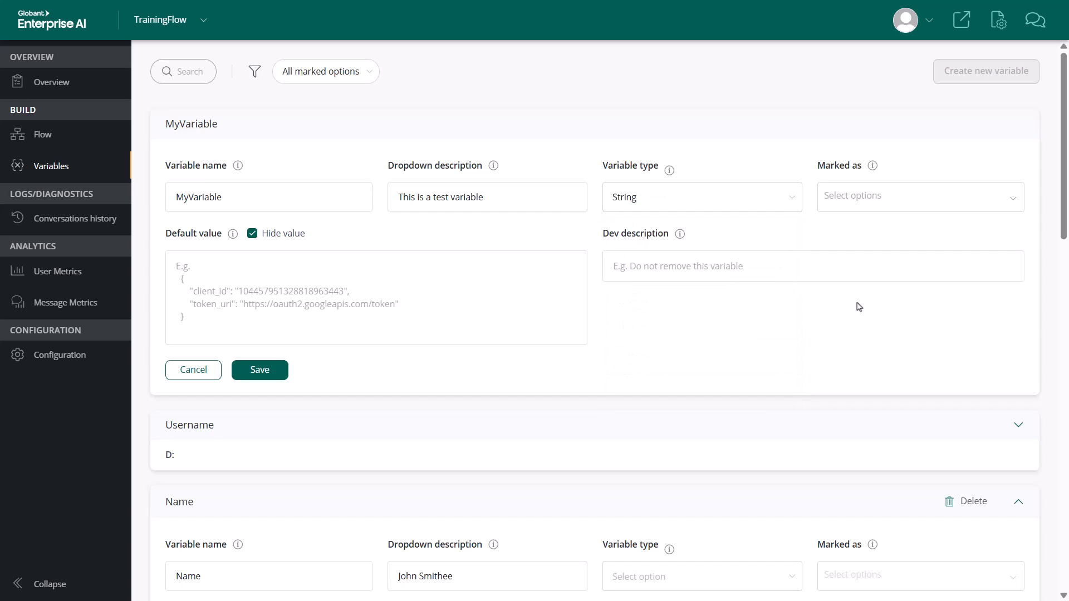
pyautogui.click(883, 198)
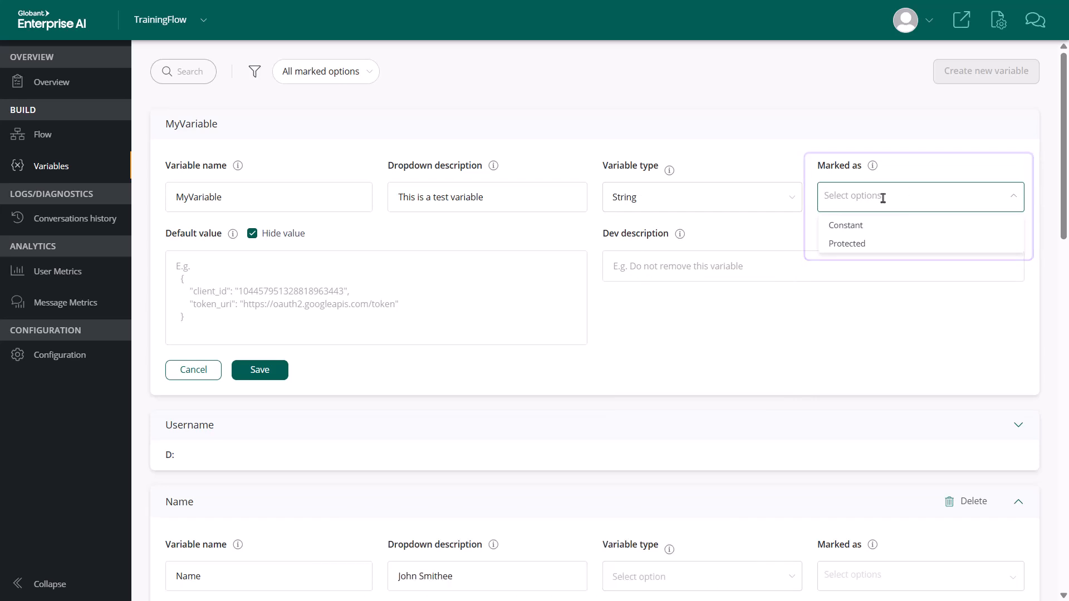
pyautogui.click(861, 226)
pyautogui.click(920, 197)
pyautogui.click(855, 245)
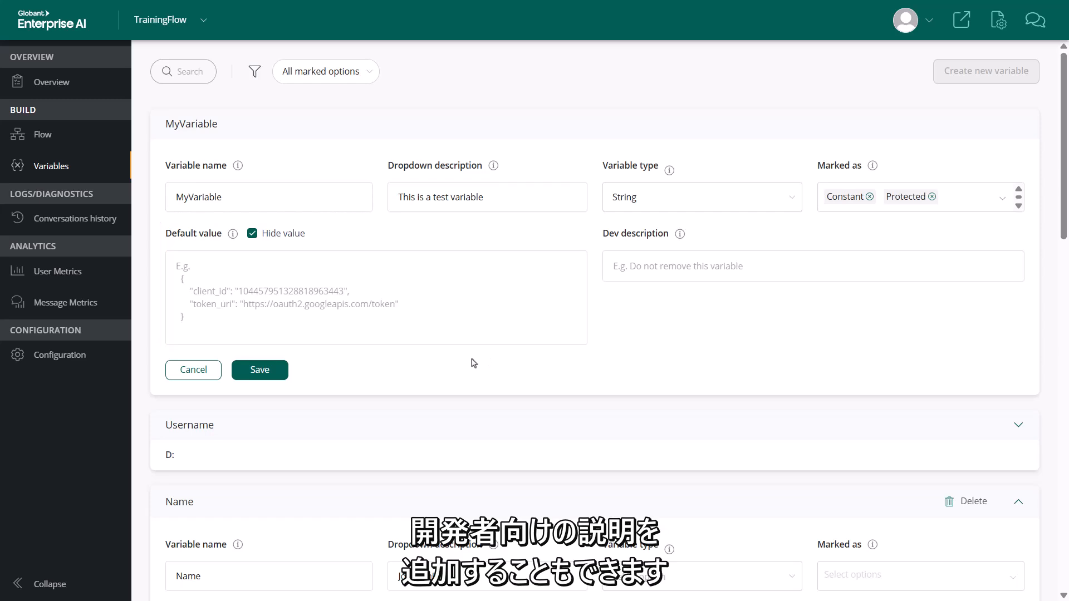
# Step: Enter the dev description "This is a string variable just for testing." for MyVariable and save the variable
pyautogui.click(631, 270)
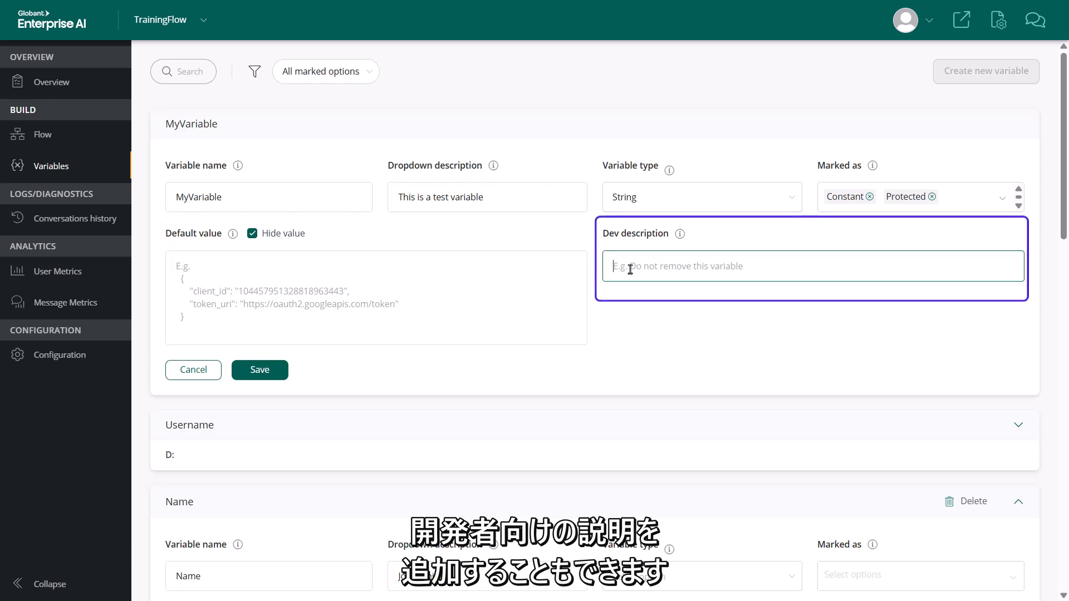
pyautogui.write('This is a string variable just for testing.')
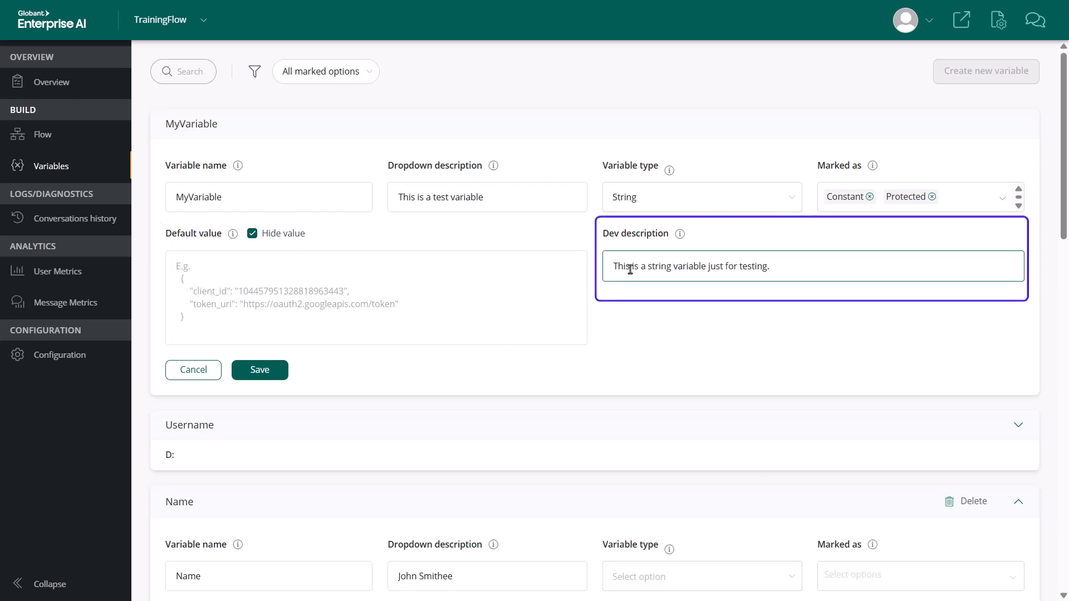
pyautogui.click(794, 362)
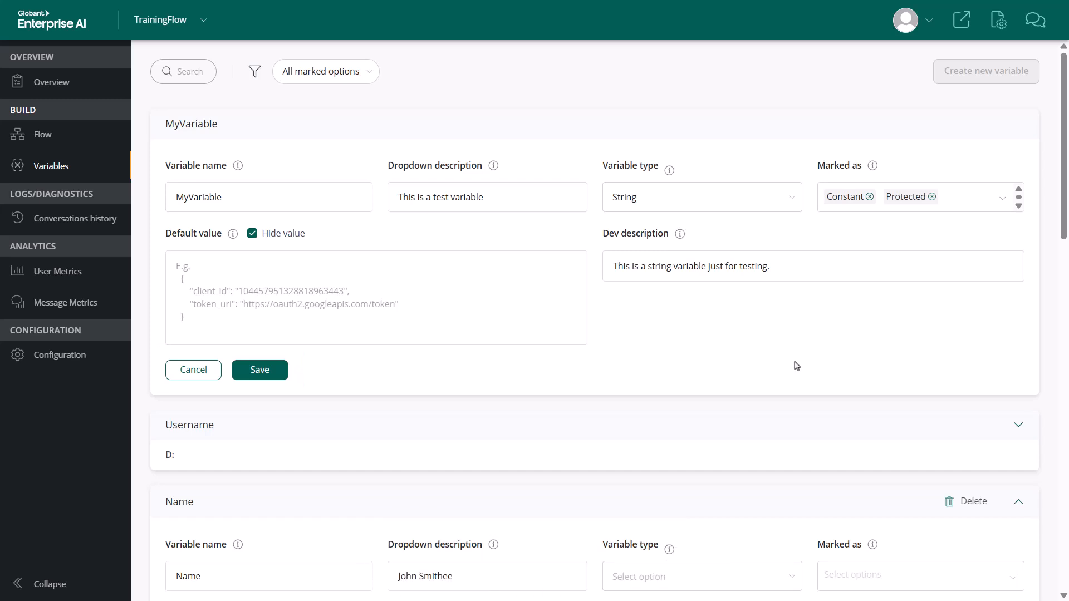
pyautogui.click(256, 379)
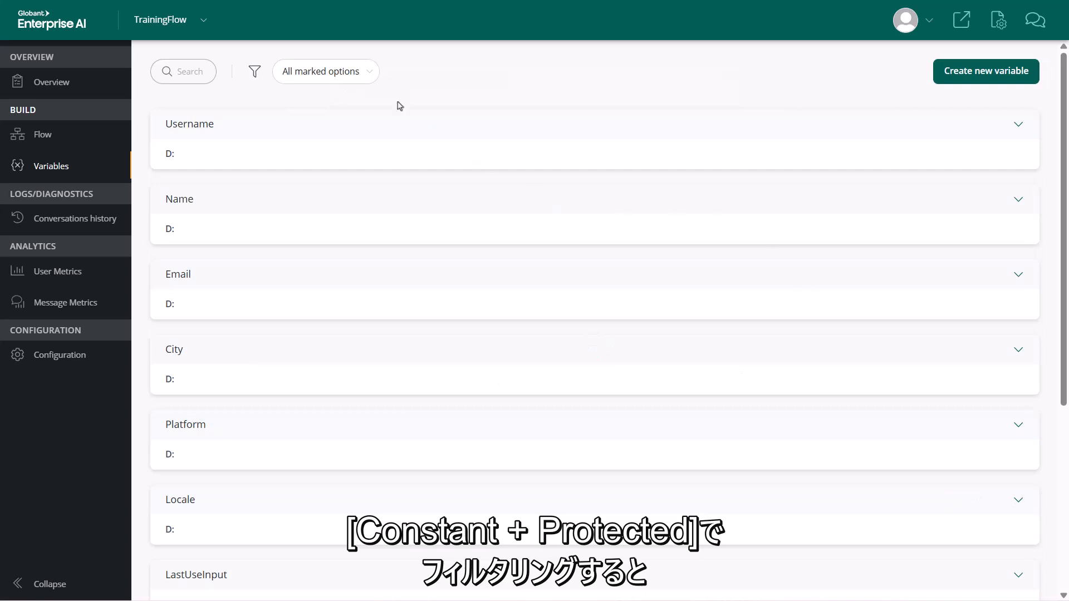
# Step: Filter the variable list by Constant + Protected and expand MyVariable
pyautogui.click(357, 72)
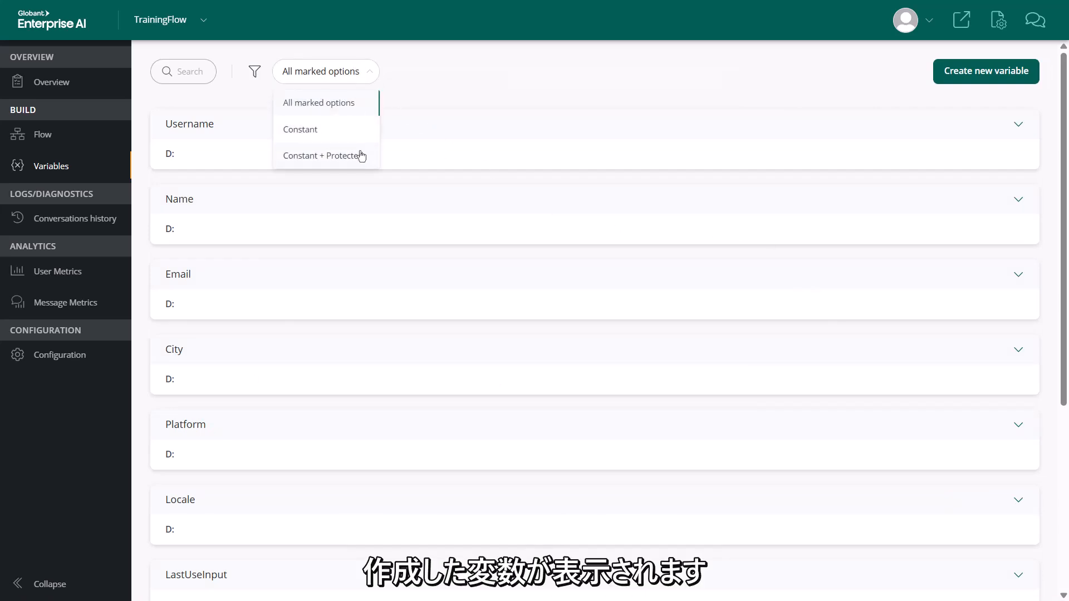
pyautogui.click(357, 156)
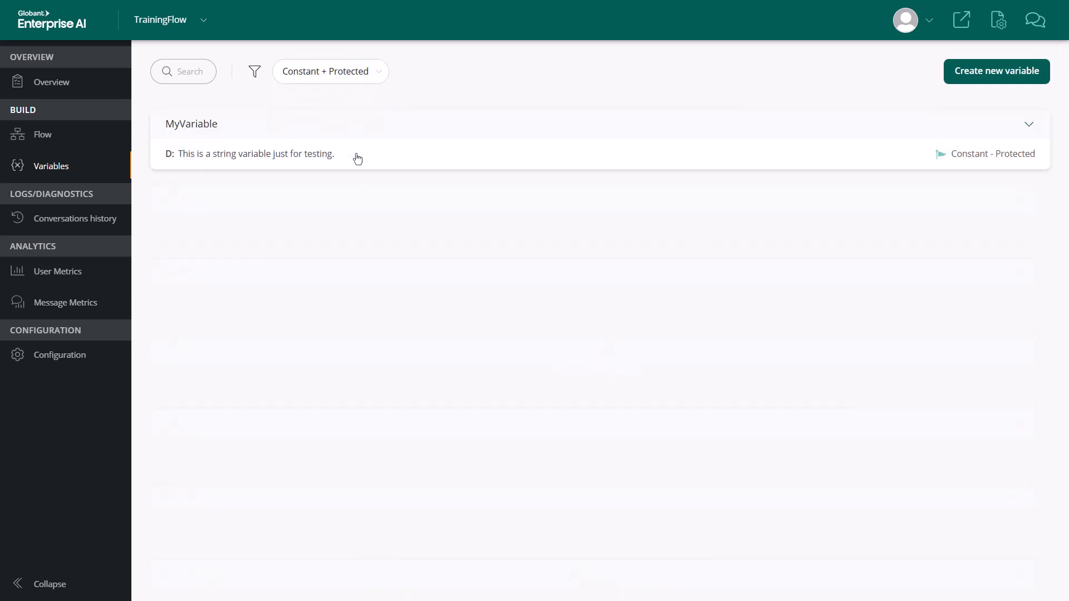
pyautogui.click(307, 162)
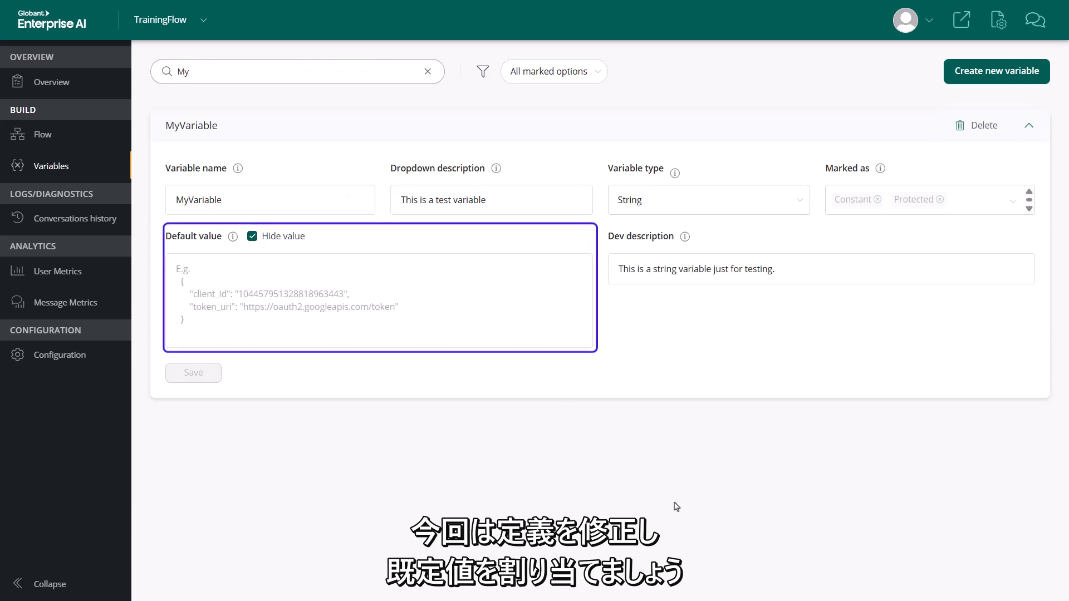
# Step: Give MyVariable the default value "This is an initial greeting" and save it
pyautogui.click(295, 279)
pyautogui.write('This is an initial greeting')
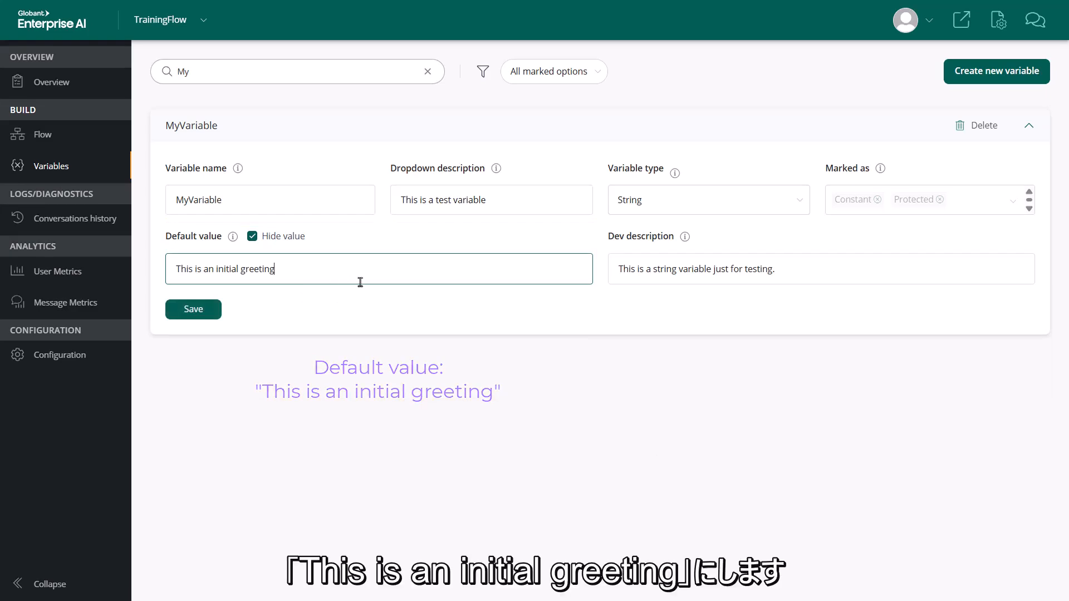
pyautogui.click(196, 311)
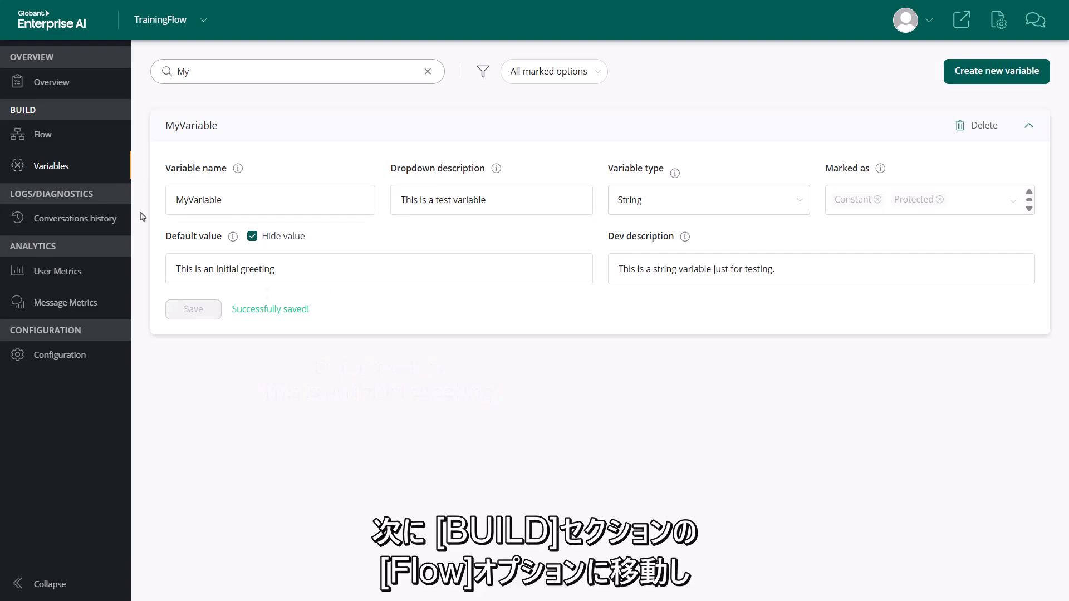
# Step: Remove the text "Select a choice:" from the first message of the Start flow, keeping "Hello name."
pyautogui.click(42, 135)
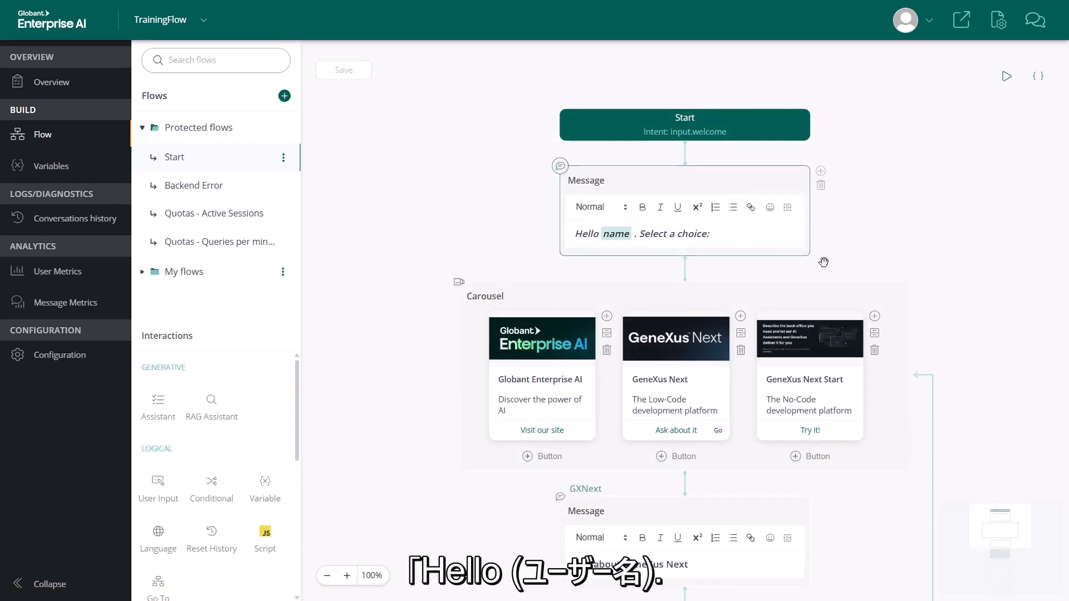
pyautogui.moveTo(899, 261); pyautogui.dragTo(849, 231)
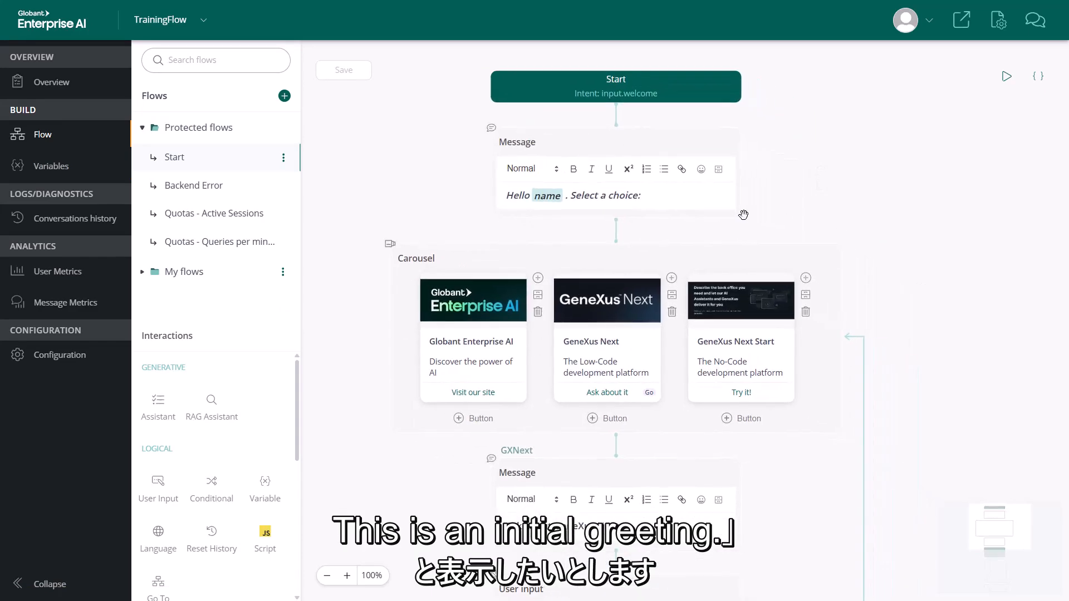
pyautogui.click(676, 196)
pyautogui.press('BackSpace')
pyautogui.press('BackSpace')
pyautogui.press('BackSpace')
pyautogui.press('BackSpace')
pyautogui.press('BackSpace')
pyautogui.press('BackSpace')
pyautogui.press('BackSpace')
pyautogui.press('BackSpace')
pyautogui.press('BackSpace')
pyautogui.press('BackSpace')
pyautogui.press('BackSpace')
pyautogui.press('BackSpace')
pyautogui.press('BackSpace')
pyautogui.press('BackSpace')
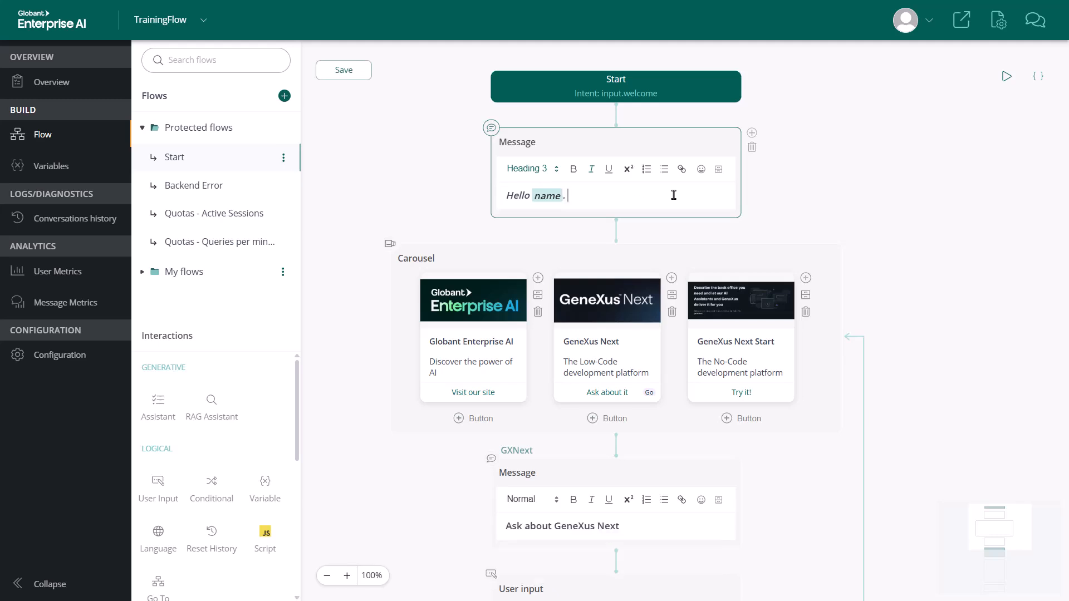
# Step: Insert MyVariable at the end of the Start flow's greeting message and save the flow
pyautogui.click(718, 171)
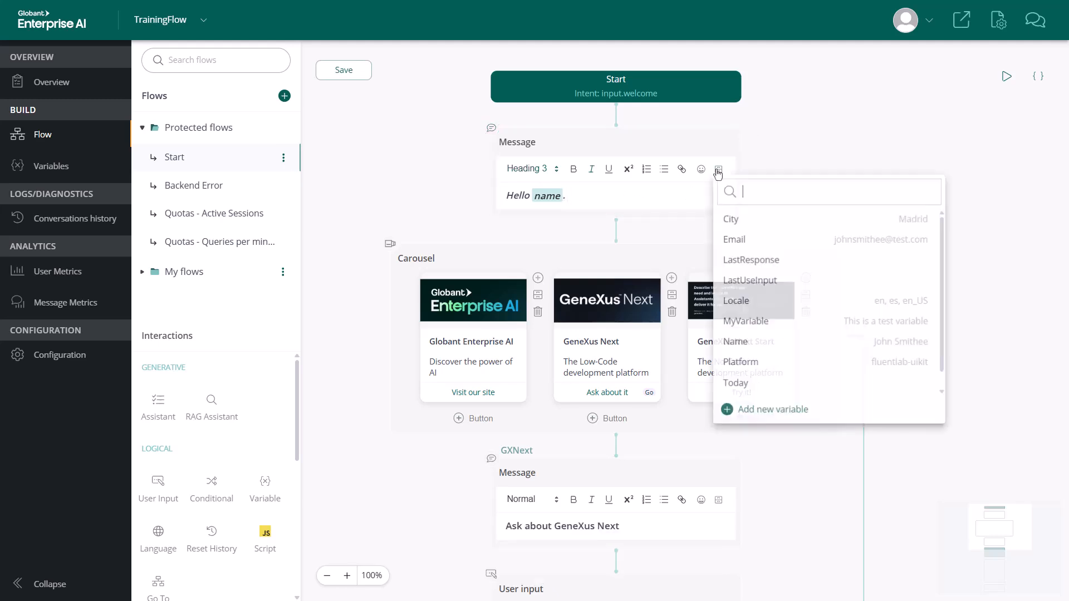
pyautogui.click(749, 322)
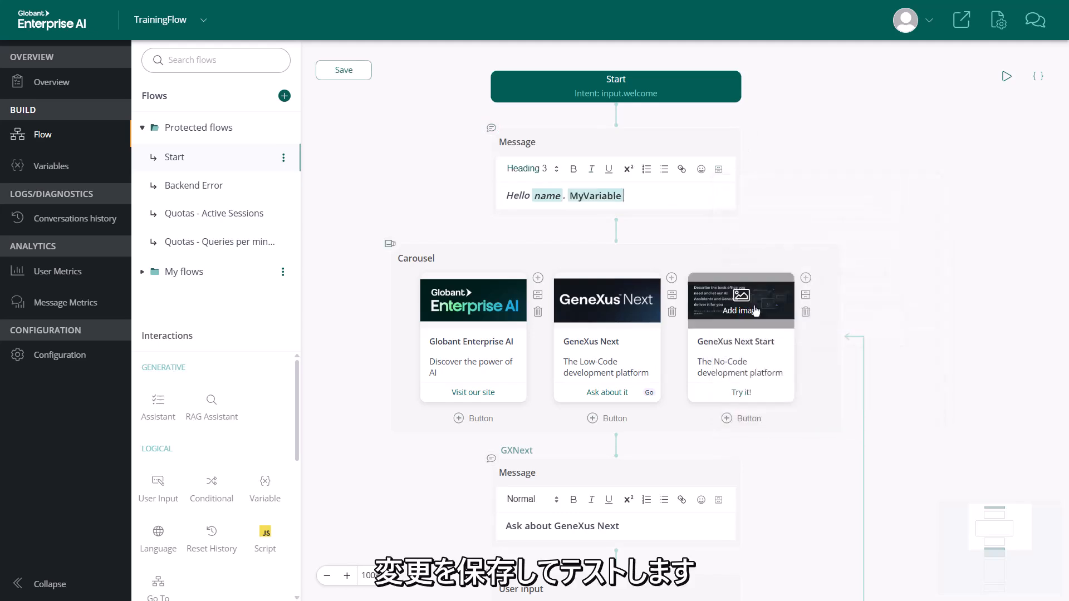
pyautogui.click(350, 76)
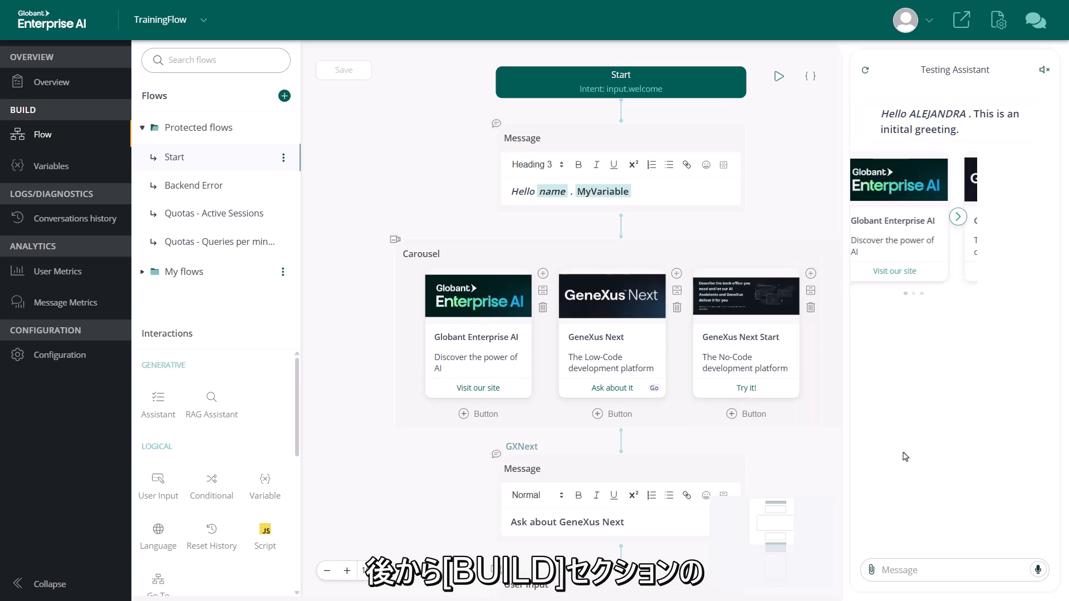
# Step: Turn off "Use as response" for the RAG Assistant interaction in the Start flow
pyautogui.moveTo(819, 456); pyautogui.dragTo(776, 129)
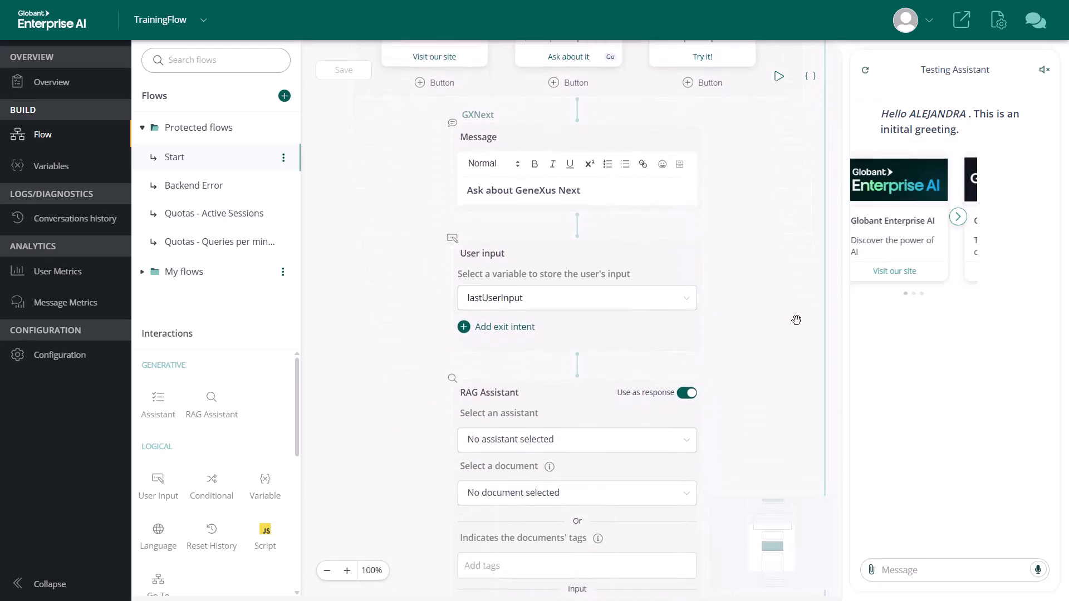
pyautogui.moveTo(795, 320); pyautogui.dragTo(794, 273)
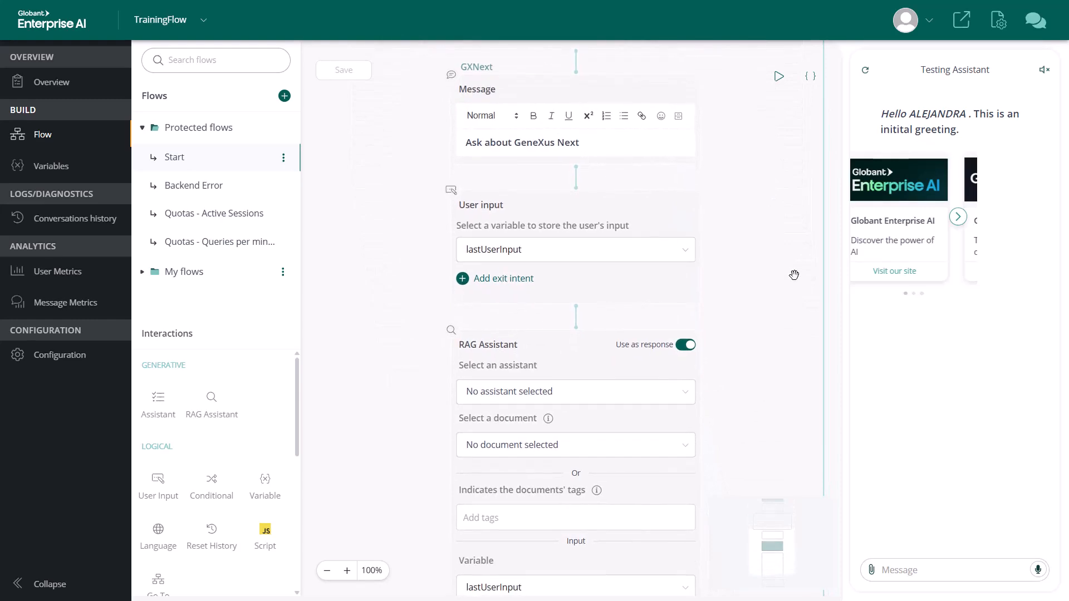
pyautogui.click(689, 346)
# Step: Create a new variable AssistantResponse as the output variable of the RAG Assistant interaction and save the Start flow
pyautogui.moveTo(763, 443); pyautogui.dragTo(775, 327)
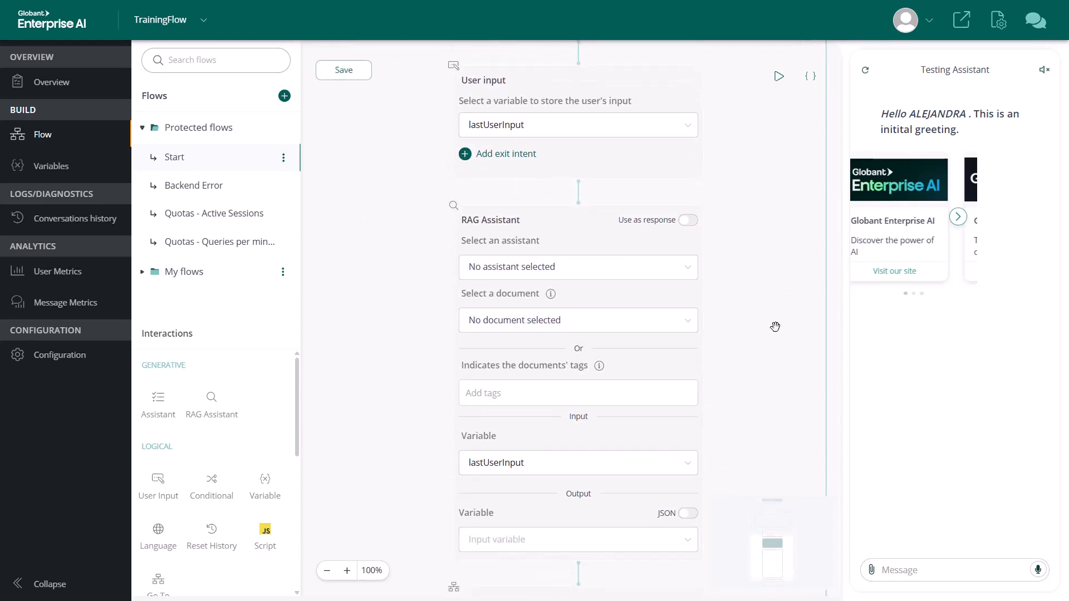
pyautogui.click(662, 545)
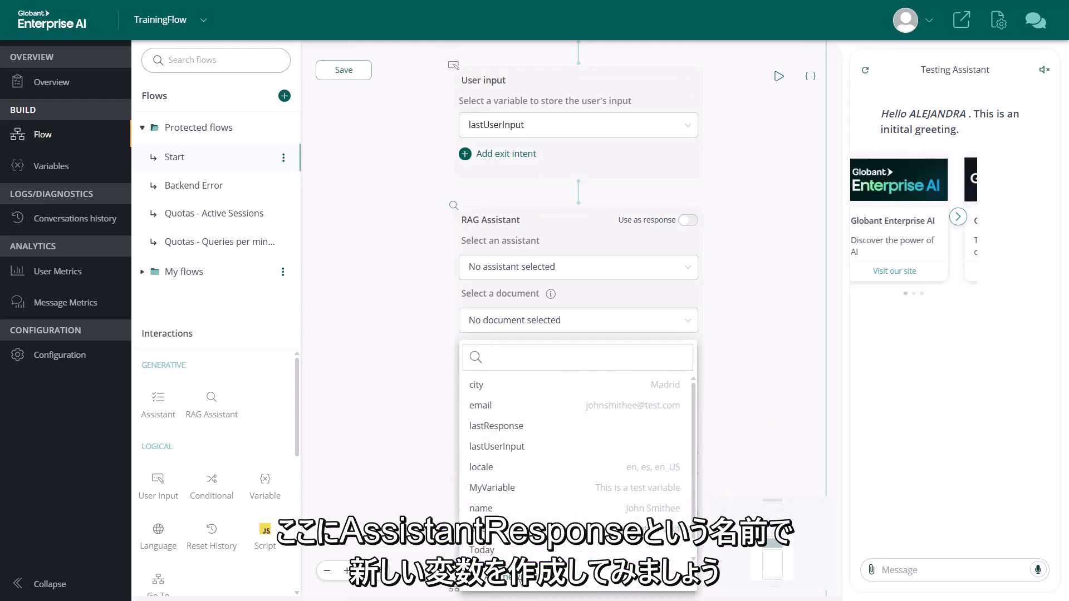
pyautogui.click(524, 577)
pyautogui.write('AssistantRespo')
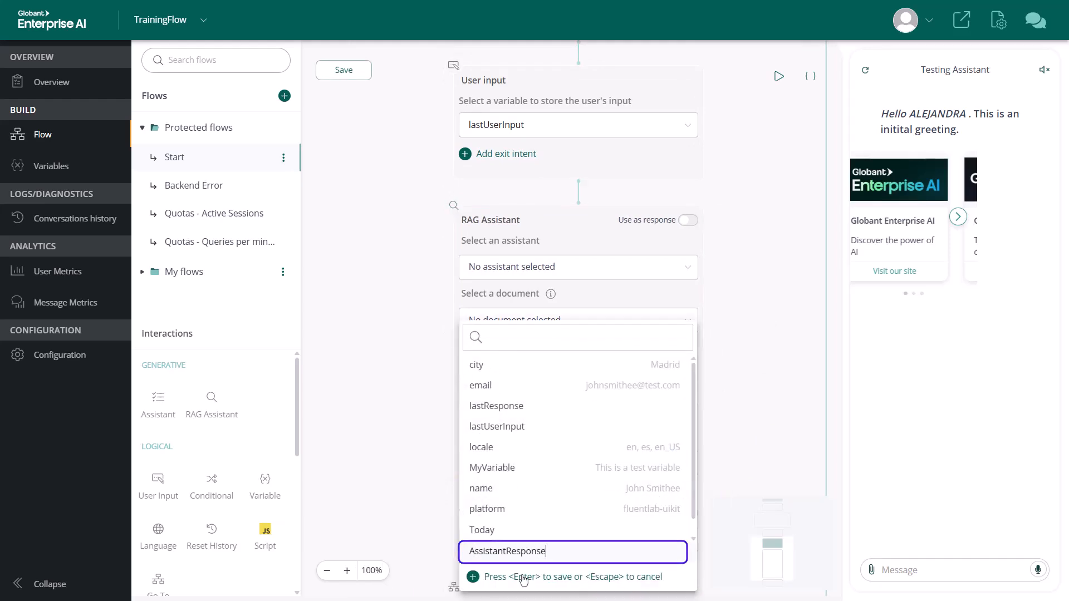
pyautogui.write('nse')
pyautogui.press('Return')
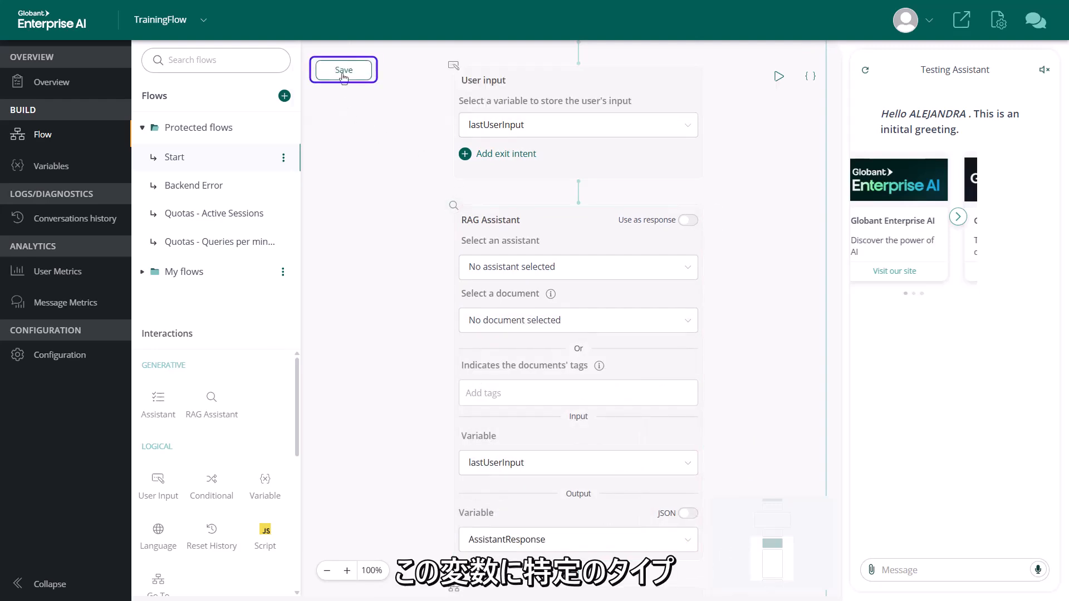
pyautogui.click(344, 72)
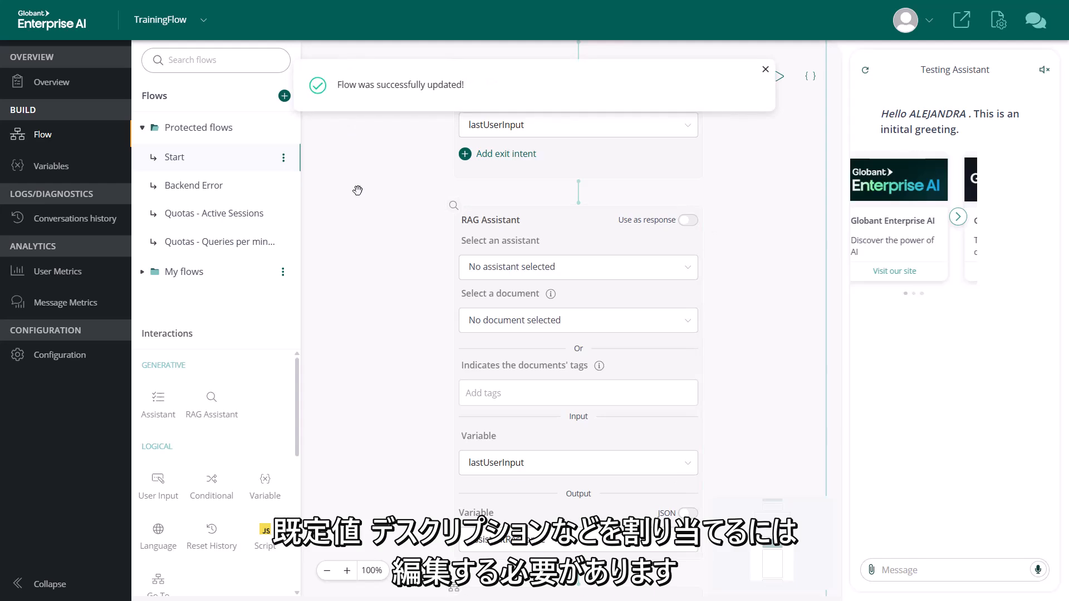
# Step: Search the project's variables for "ass" and open the AssistantResponse variable for editing
pyautogui.click(67, 166)
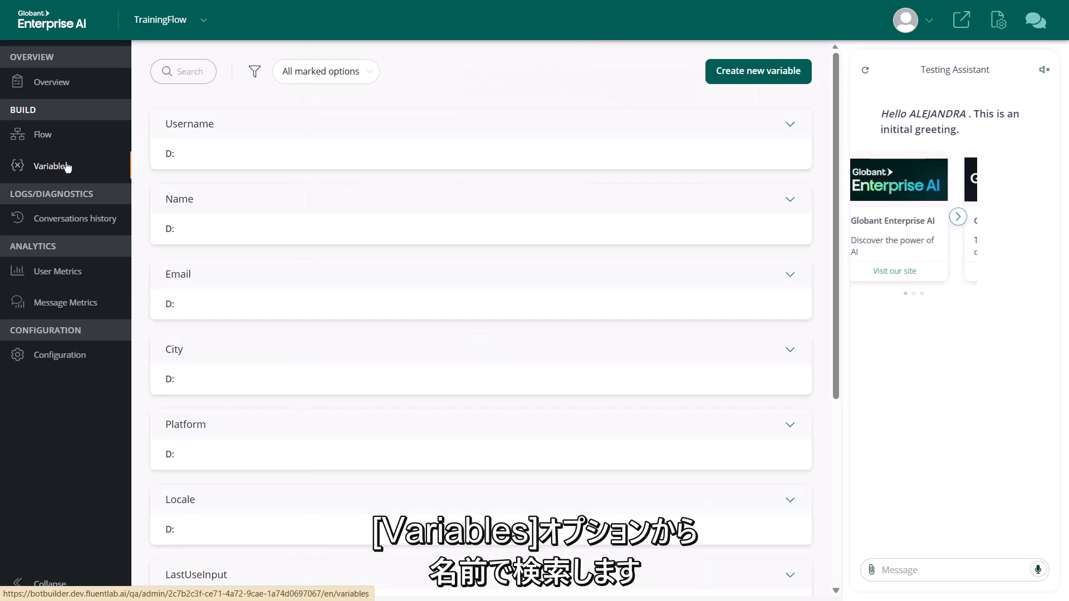
pyautogui.click(195, 70)
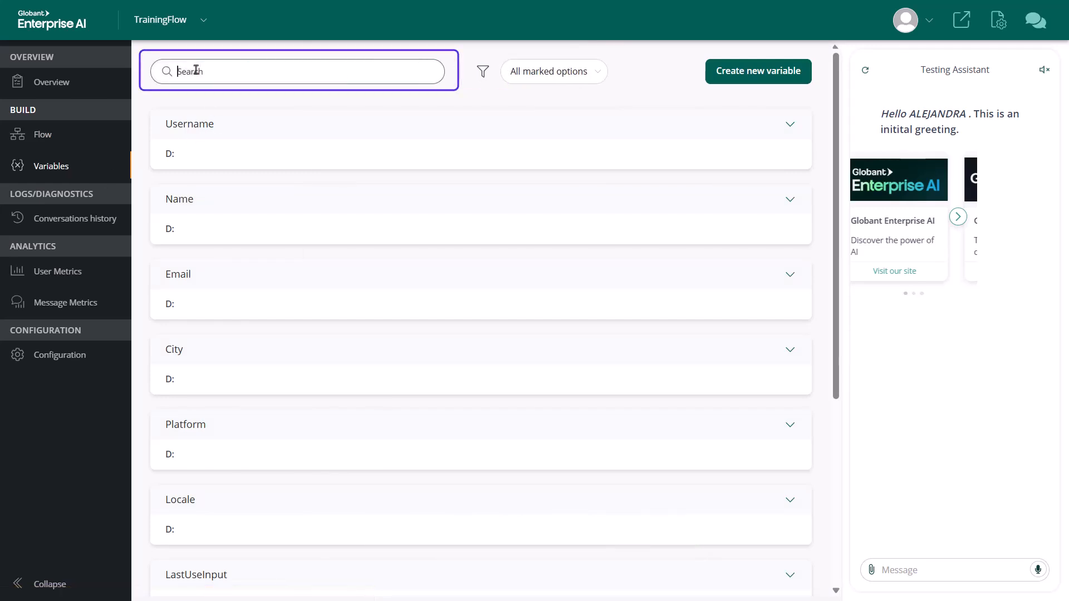
pyautogui.write('ass')
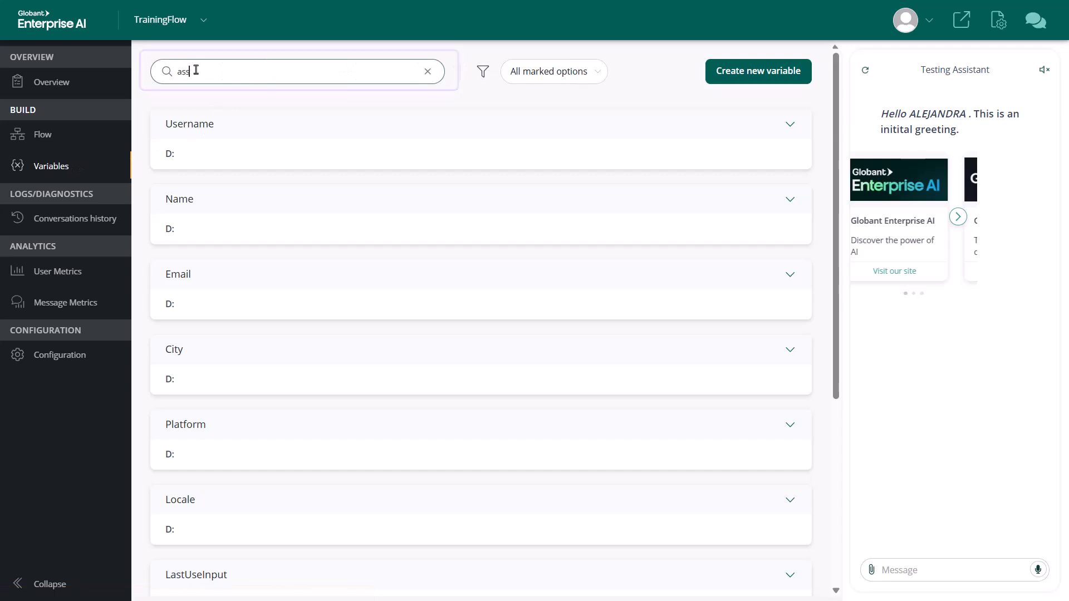
pyautogui.click(233, 125)
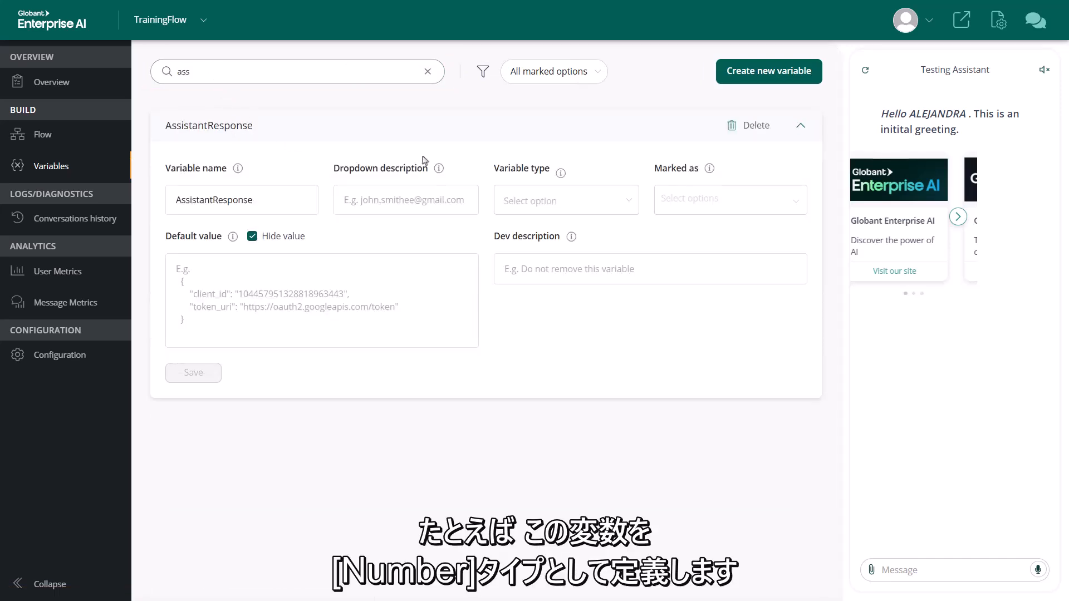
# Step: Set the AssistantResponse variable's type to Number and save the change
pyautogui.click(631, 199)
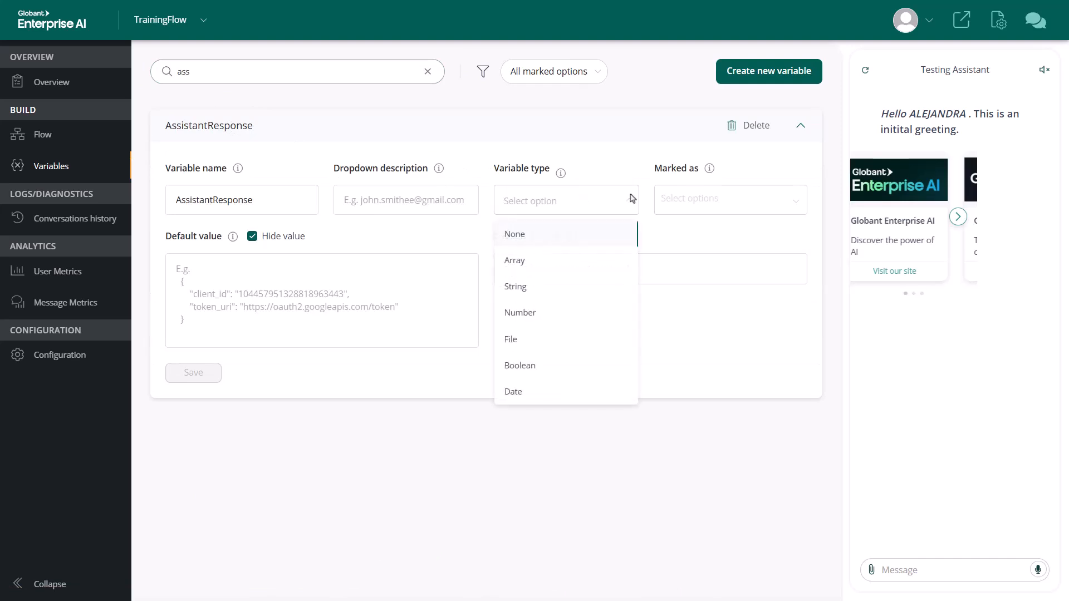
pyautogui.click(525, 313)
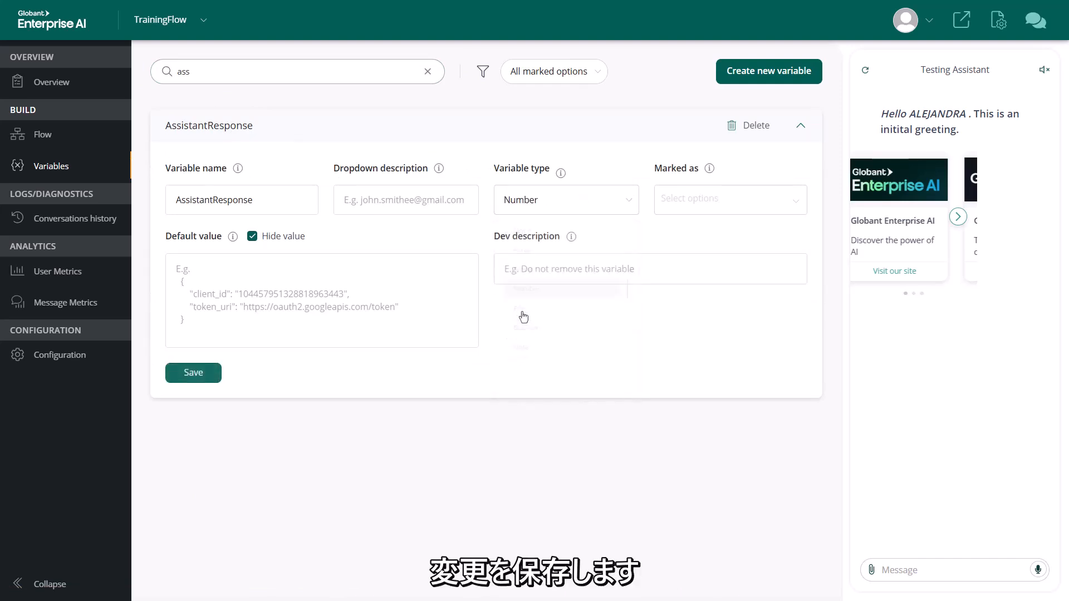
pyautogui.click(189, 373)
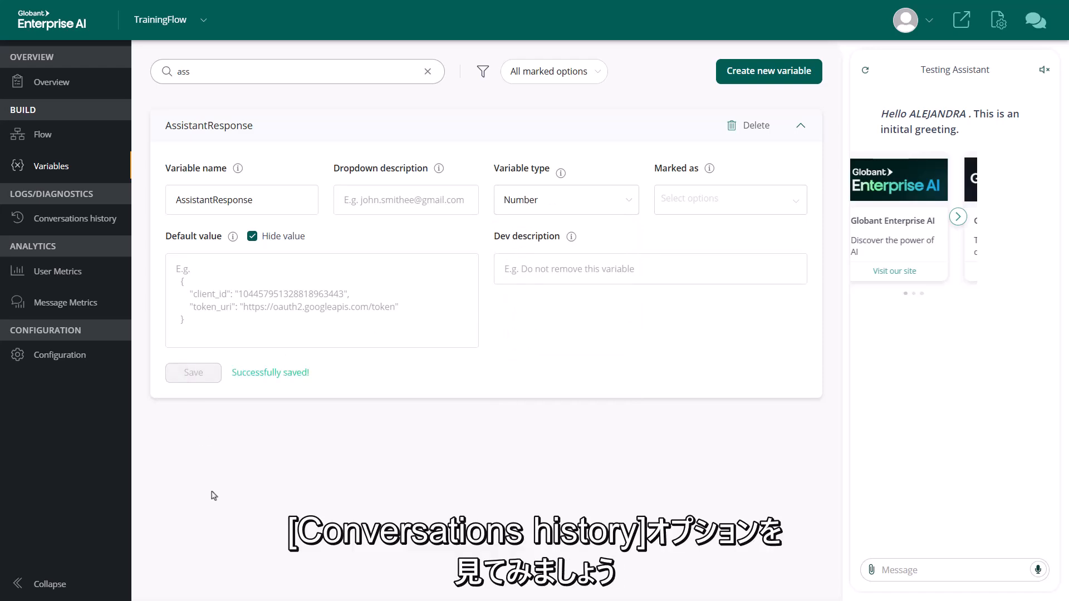